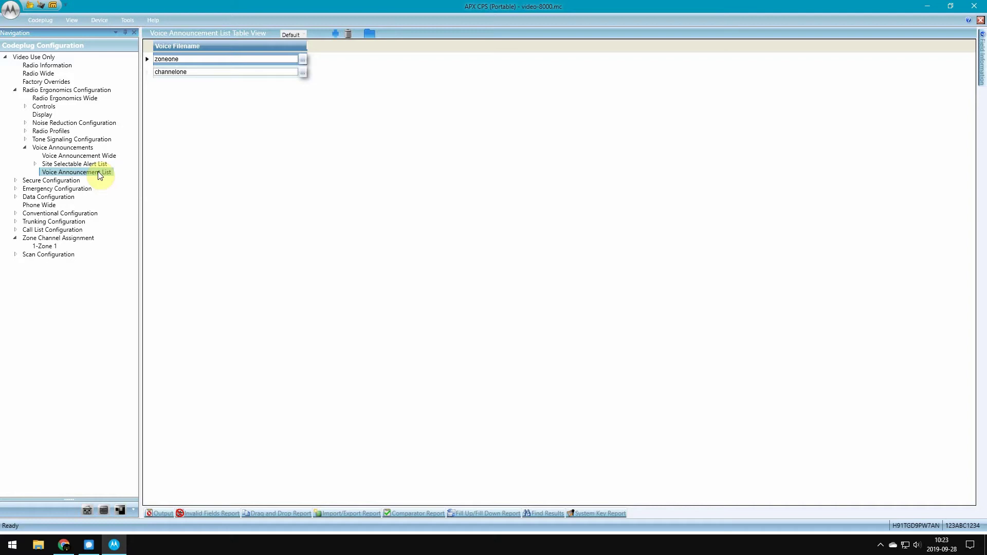
- Set Zone 1's Channel 1 announcement to <None>, then return to the Voice Announcement List
left_click(48, 248)
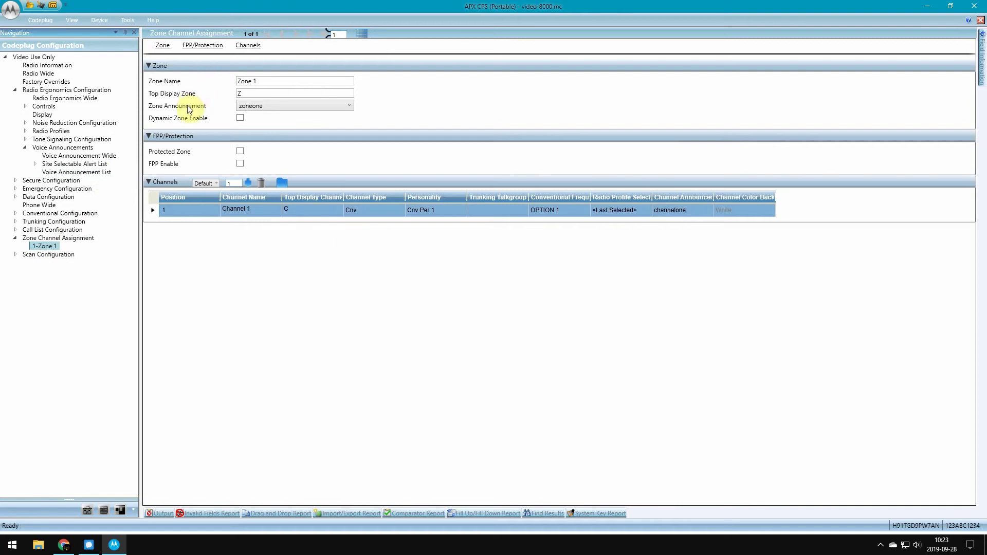
left_click(692, 210)
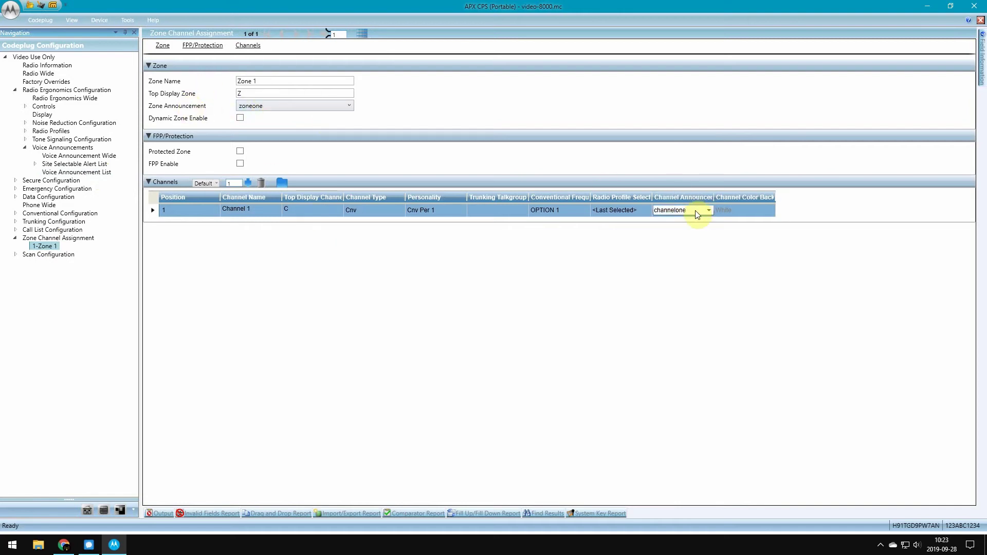
left_click(695, 210)
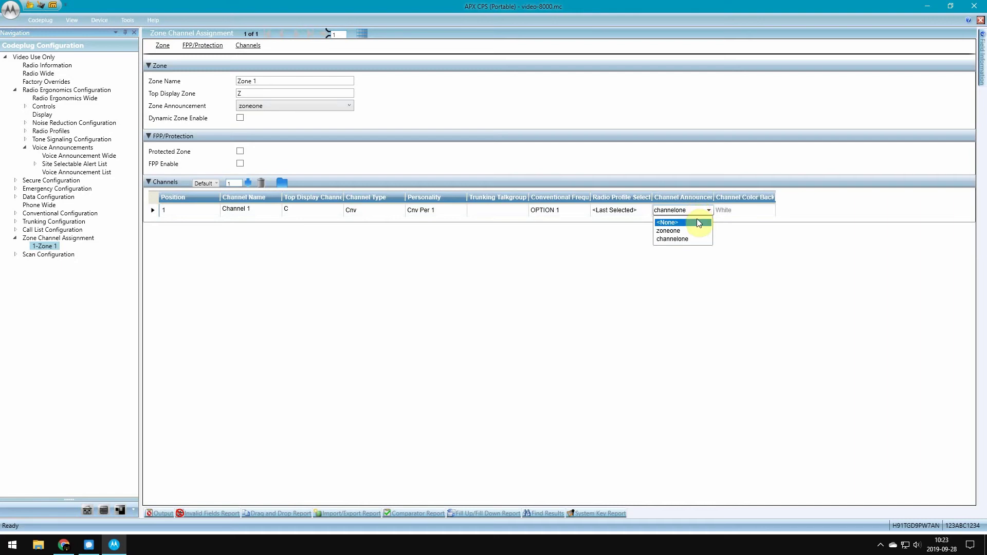
left_click(698, 222)
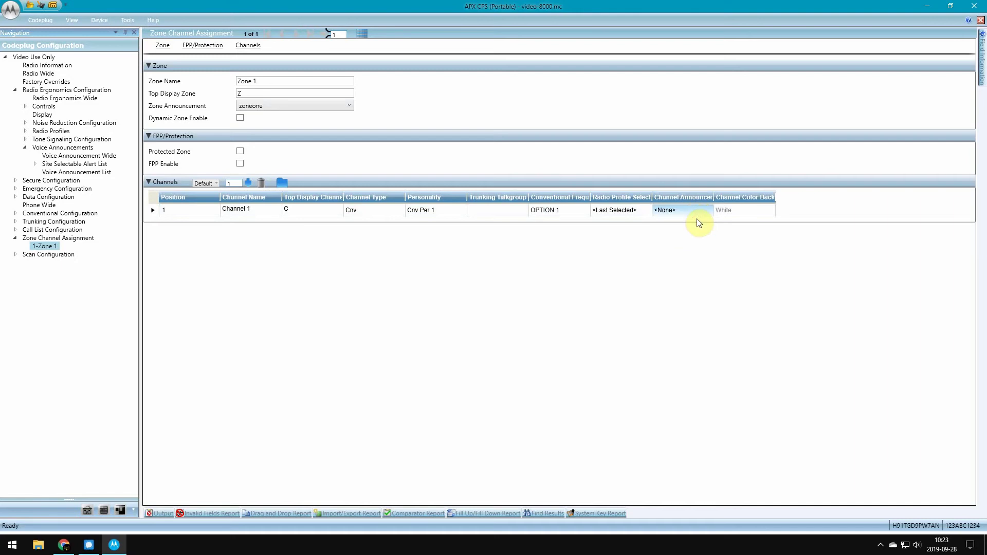
left_click(102, 172)
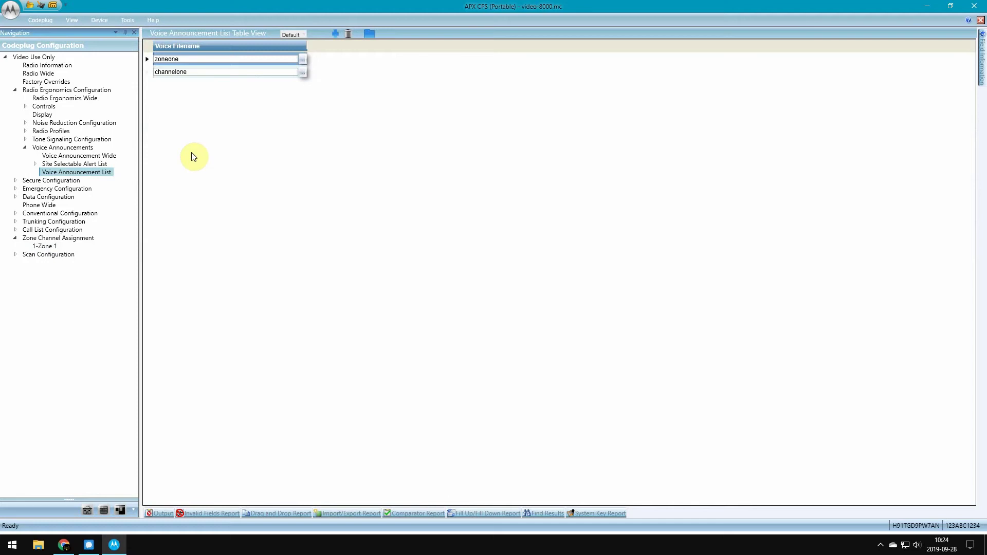
- Set the radio-wide Voice Announcement Priority to High in Voice Announcement Wide
left_click(109, 157)
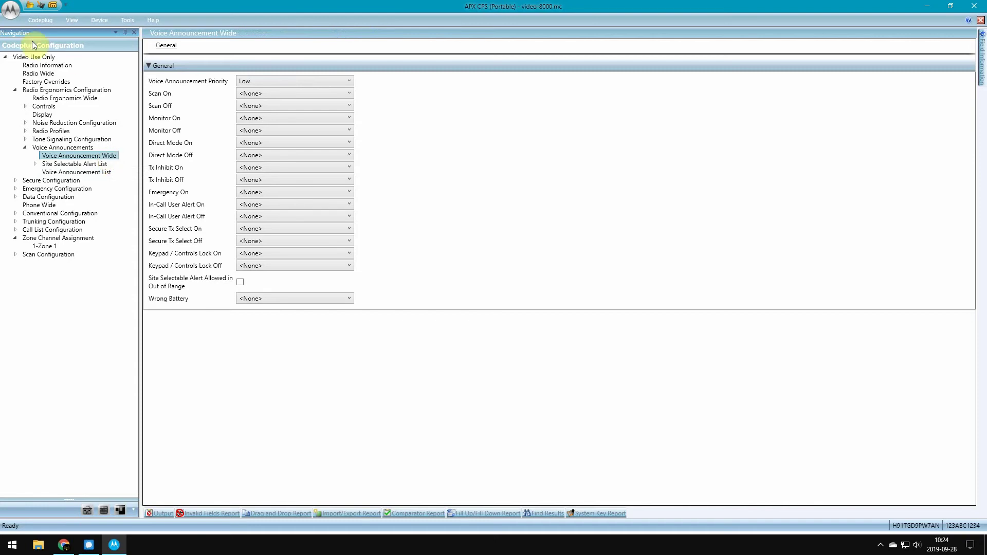
left_click(264, 81)
left_click(267, 101)
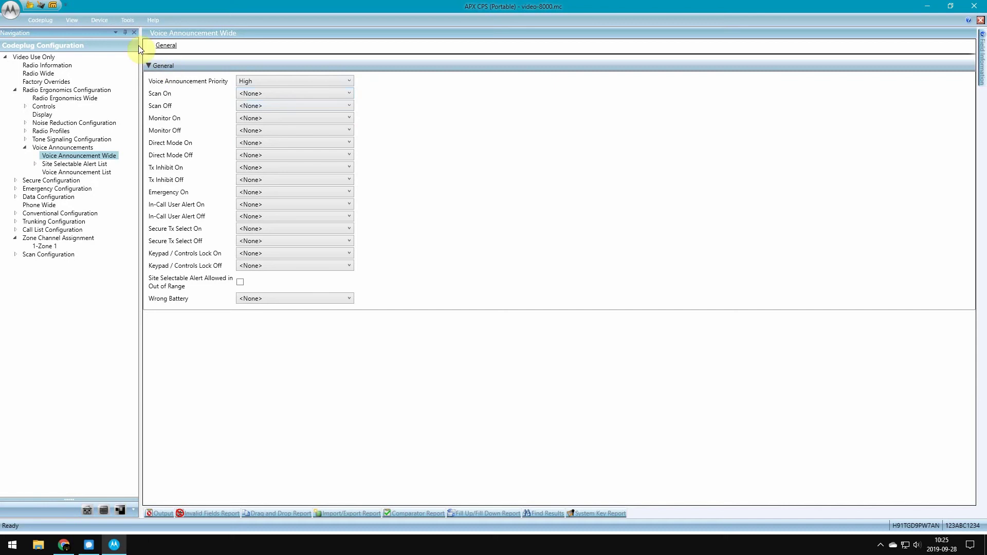
left_click(128, 20)
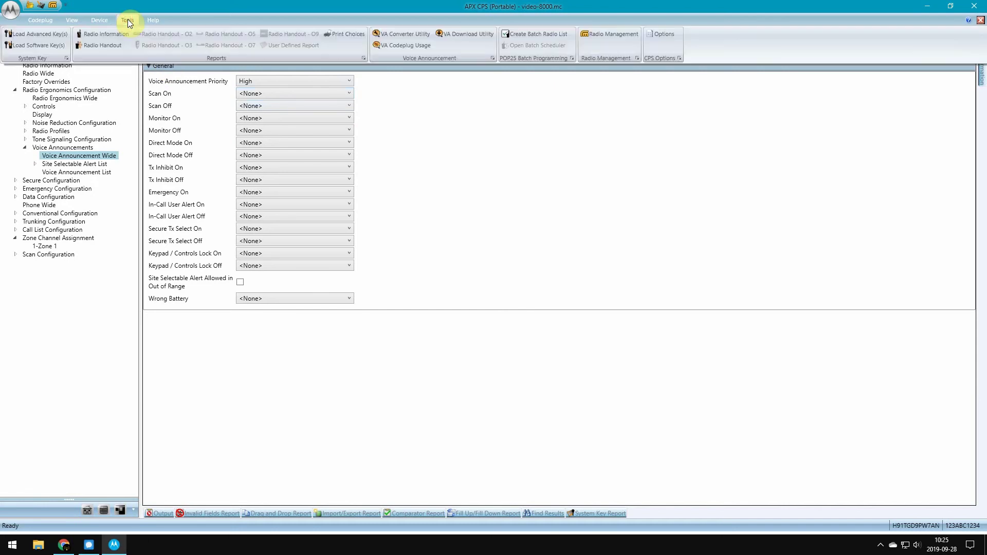
- Launch the VA Converter Utility and scroll the available wav files down to the zone files
left_click(407, 35)
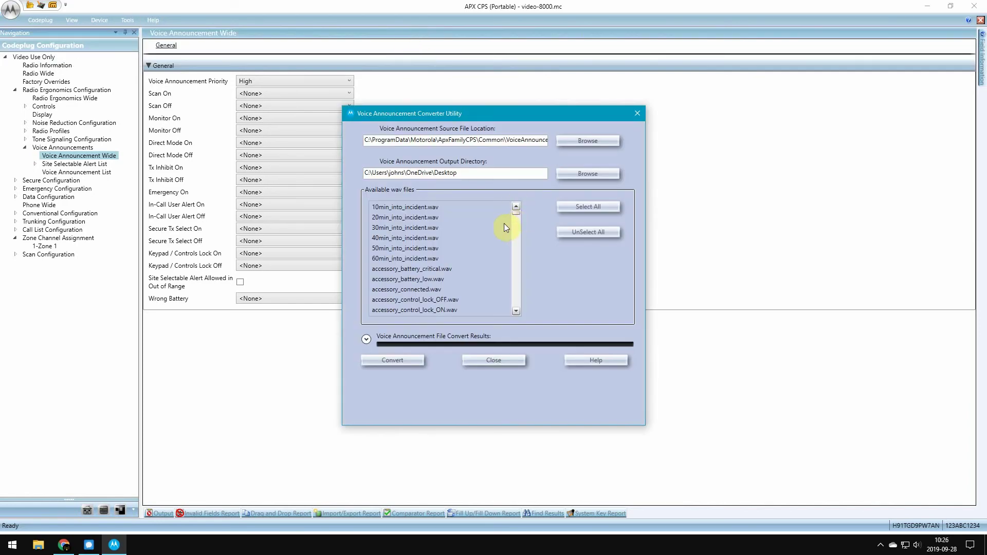
scroll(480, 245, "down", 10)
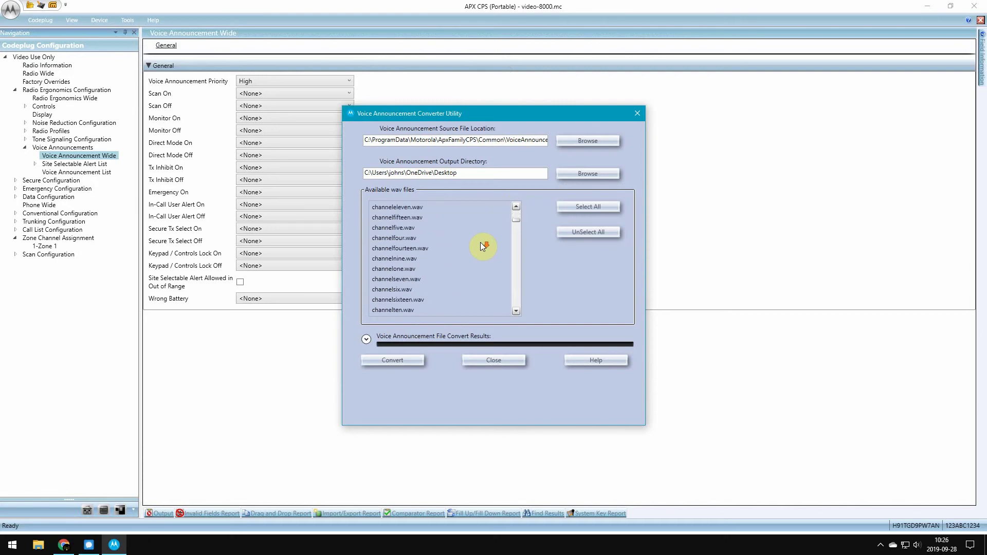
scroll(480, 243, "down", 10)
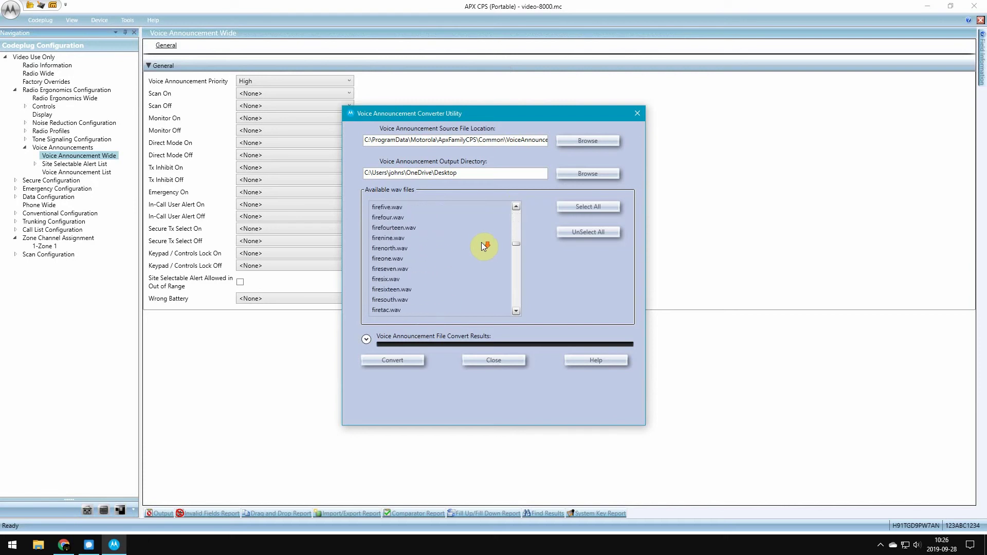
scroll(481, 242, "down", 10)
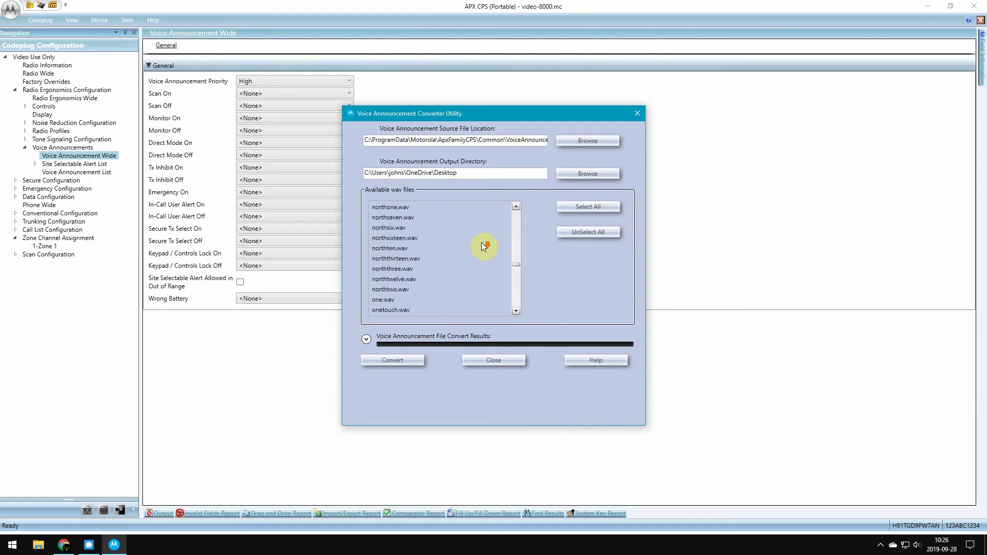
scroll(481, 242, "down", 10)
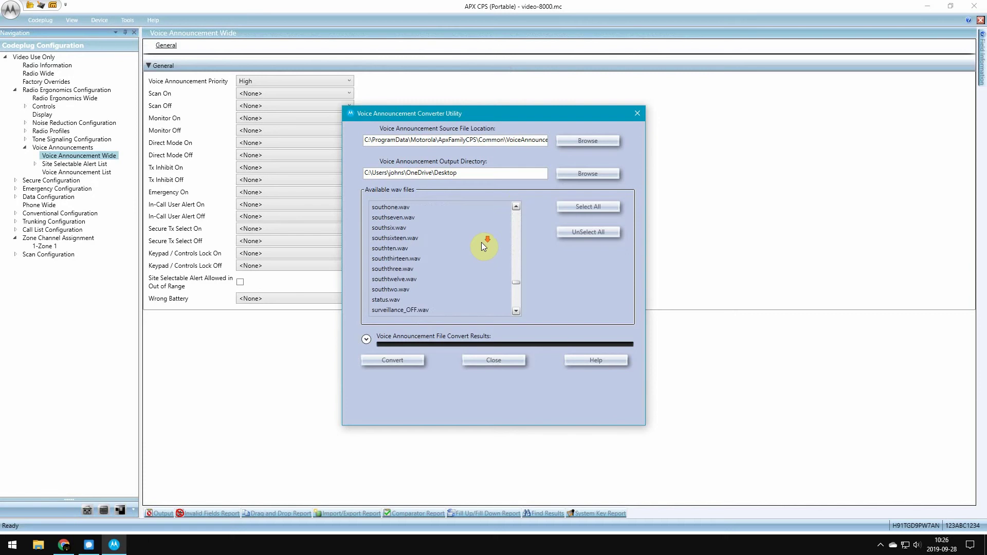
scroll(481, 242, "down", 10)
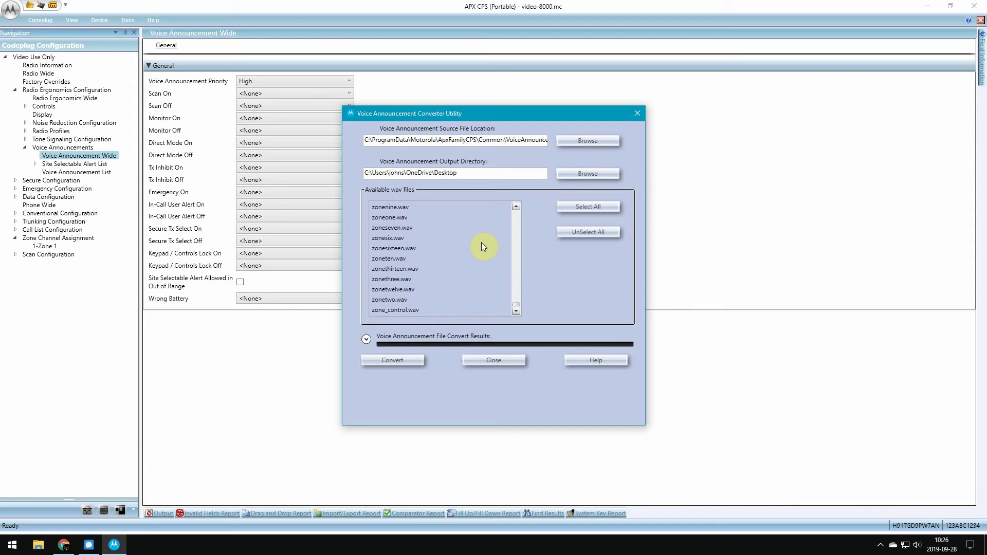
- Try out several zone wav file selections and the source folder, then clear the selection
left_click(412, 239)
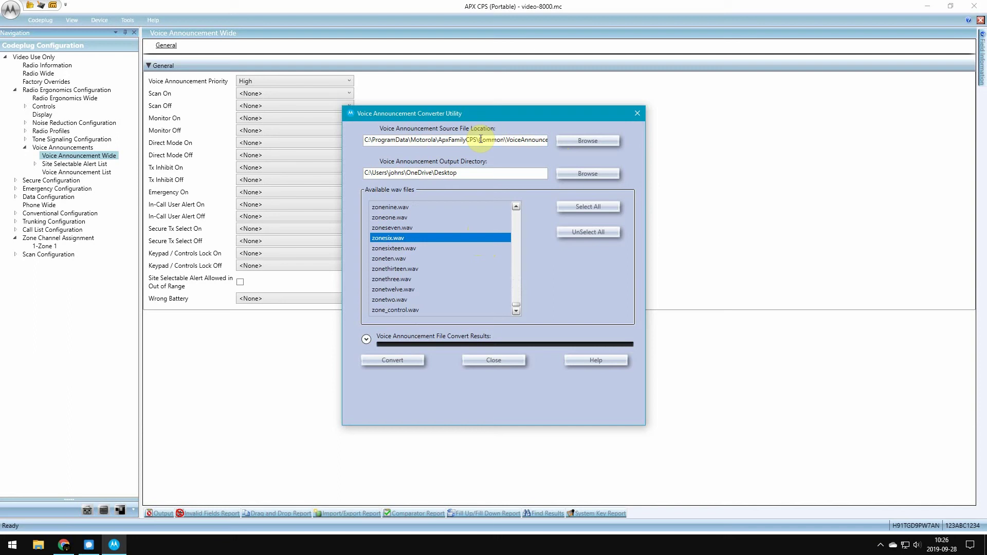
left_click(589, 144)
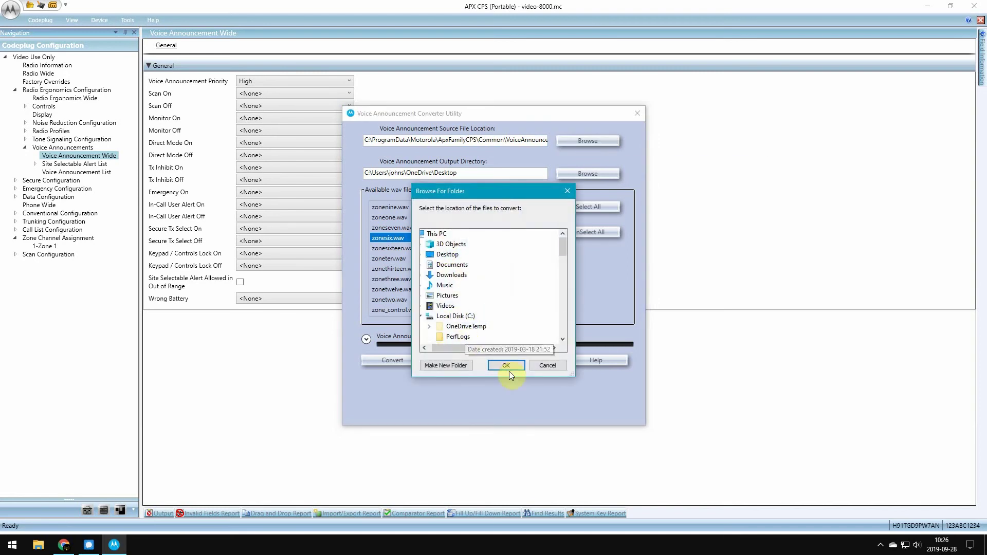
left_click(549, 365)
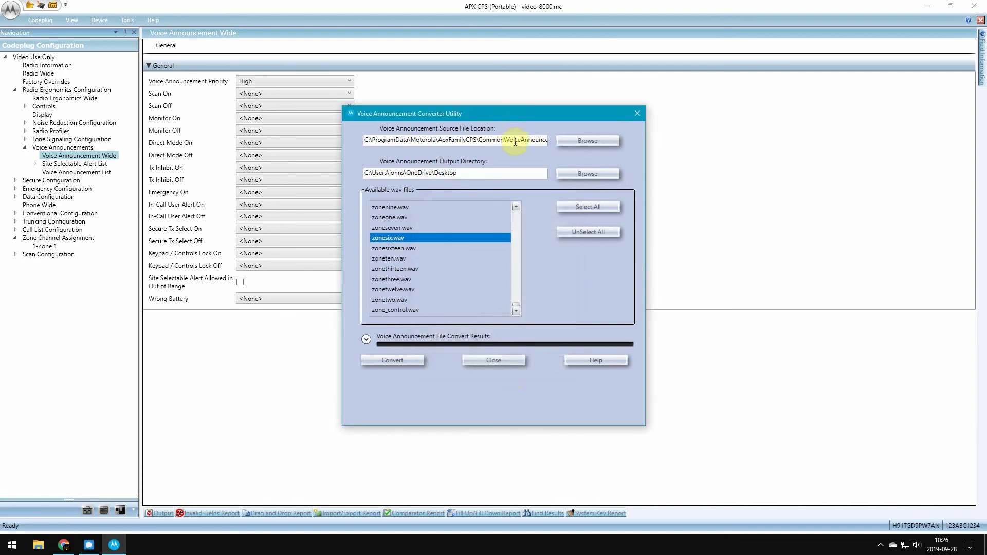
left_click(412, 207)
left_click(406, 268)
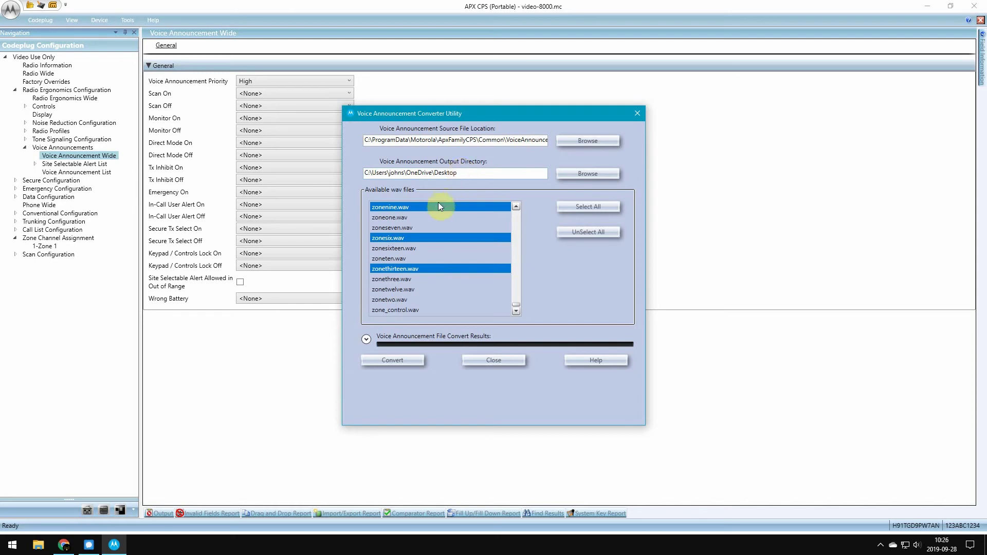
left_click(425, 259, "ctrl")
left_click(425, 246, "ctrl")
left_click(586, 206)
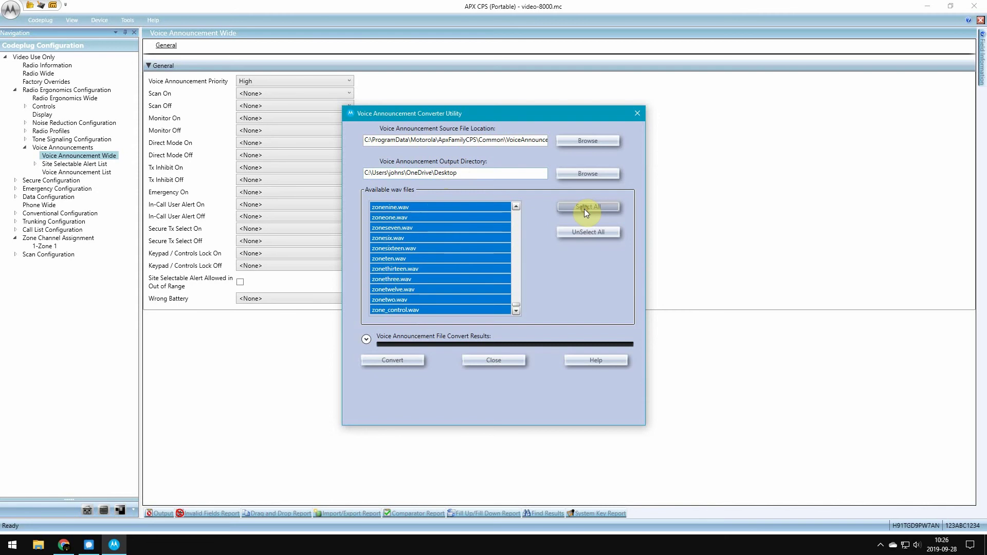
left_click(586, 231)
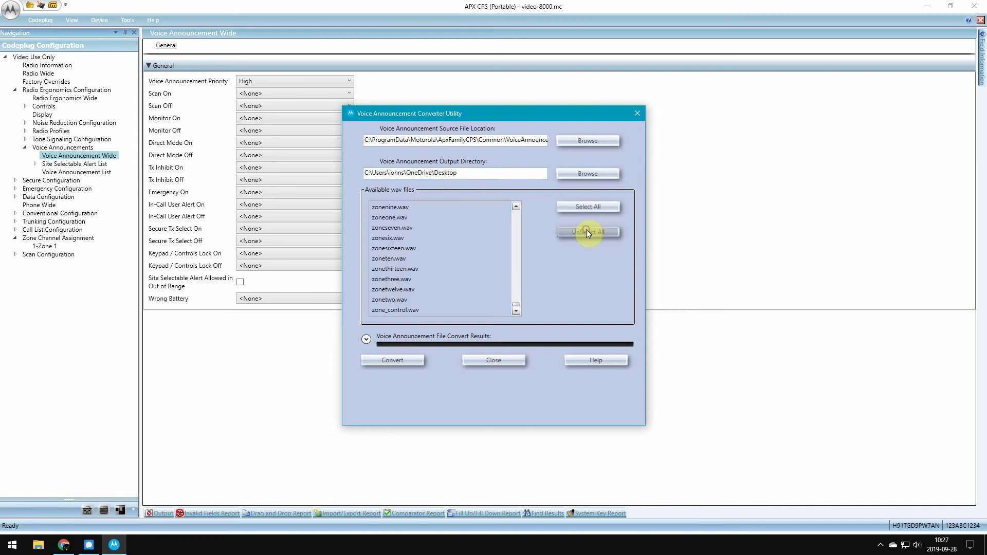
- Convert zoneseven.wav, zonesix.wav and zonesixteen.wav, then close the converter
left_click(407, 228)
left_click(403, 239, "ctrl")
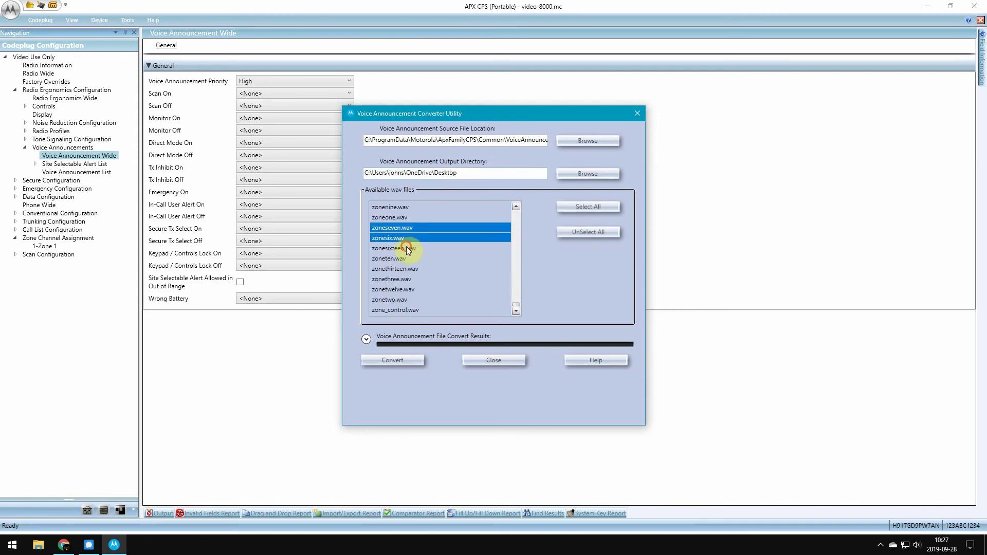
left_click(405, 248, "ctrl")
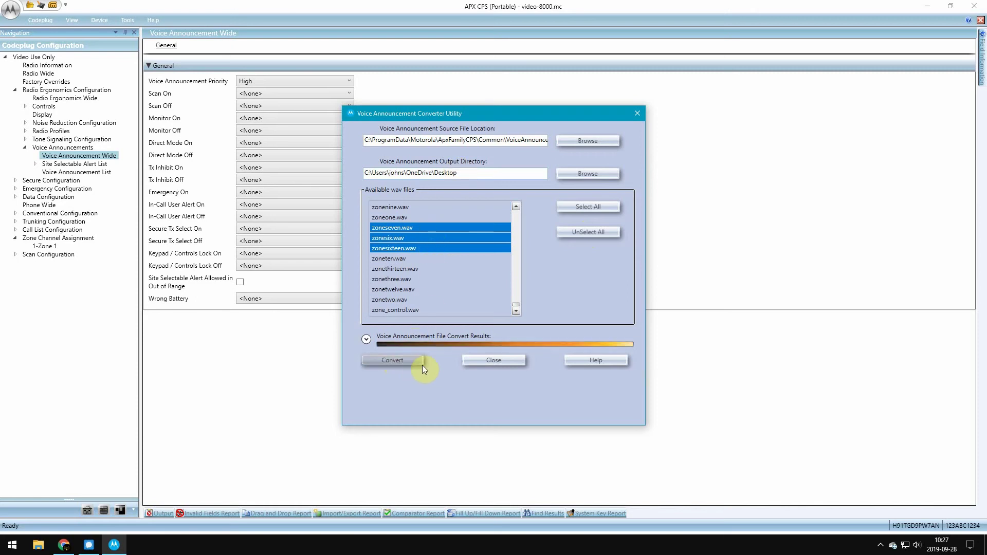
left_click(468, 359)
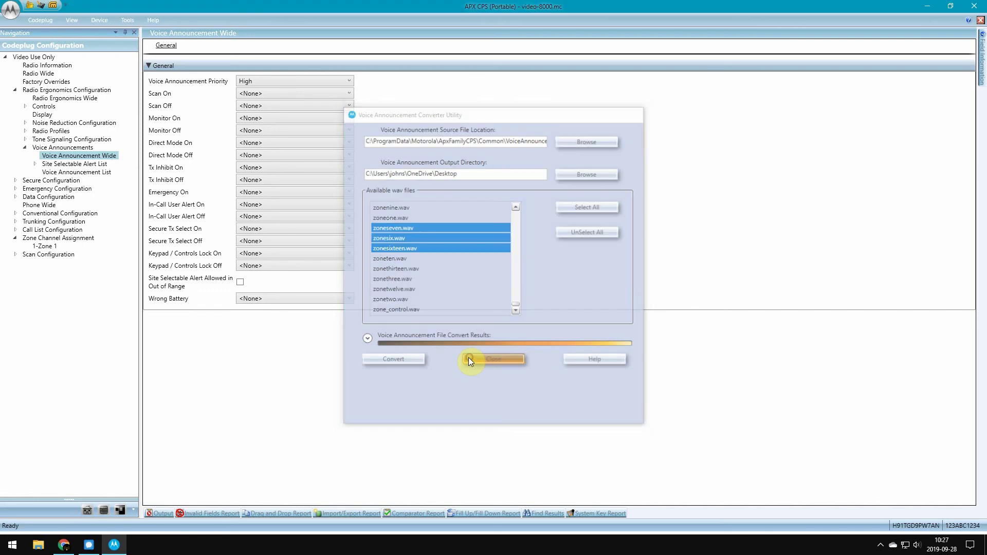
- Import zoneseven.mva, zonesixteen.mva and zonesix.mva from the Desktop into the Voice Announcement List
left_click(98, 172)
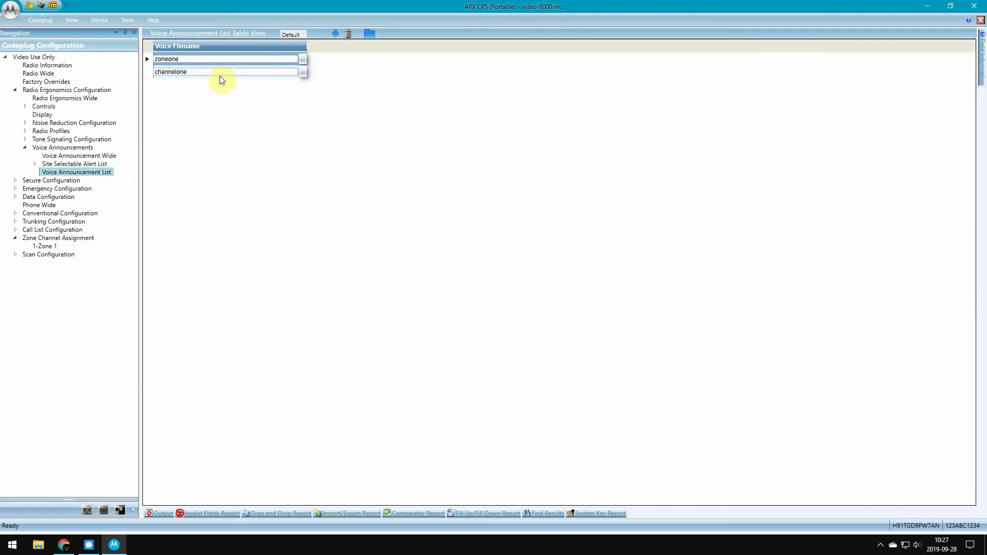
left_click(338, 34)
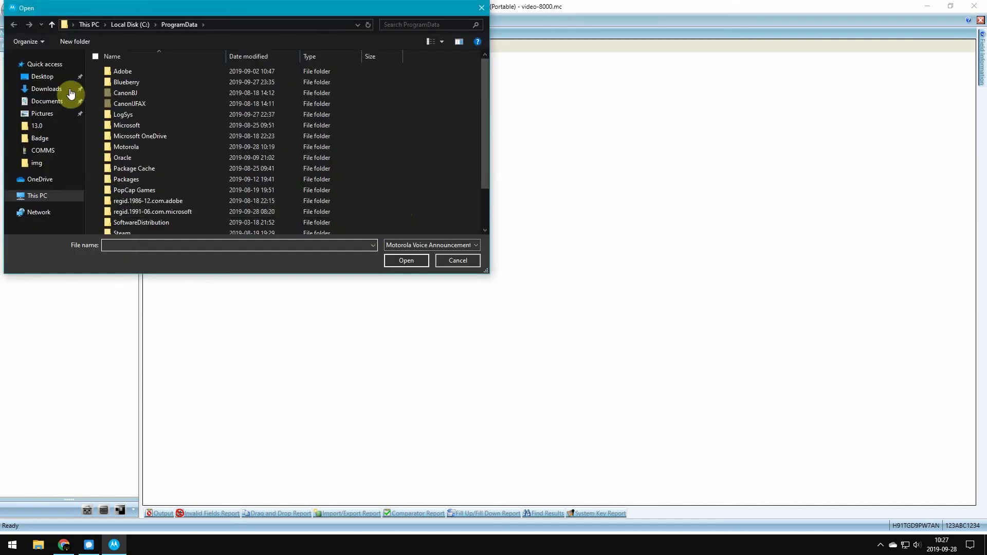
left_click(46, 77)
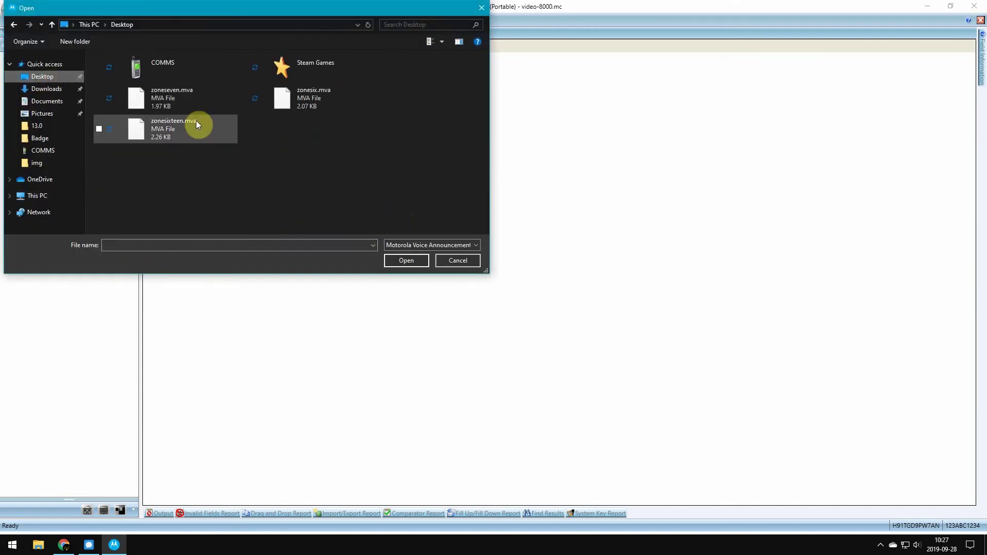
left_click(99, 97)
left_click(99, 128)
left_click(245, 98)
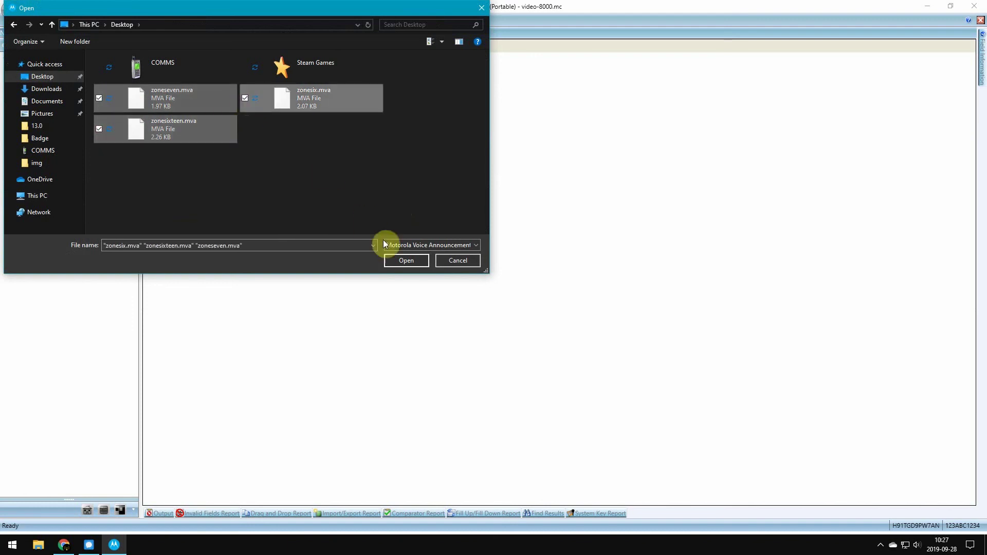
left_click(406, 261)
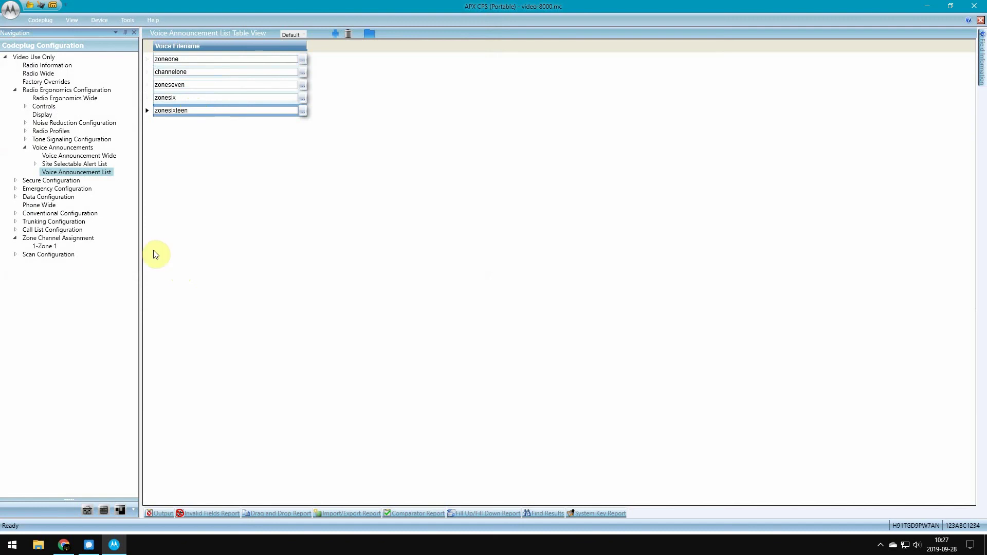
- In Zone 1, set Channel 1's announcement to channelone and the zone announcement to zonesixteen
left_click(45, 247)
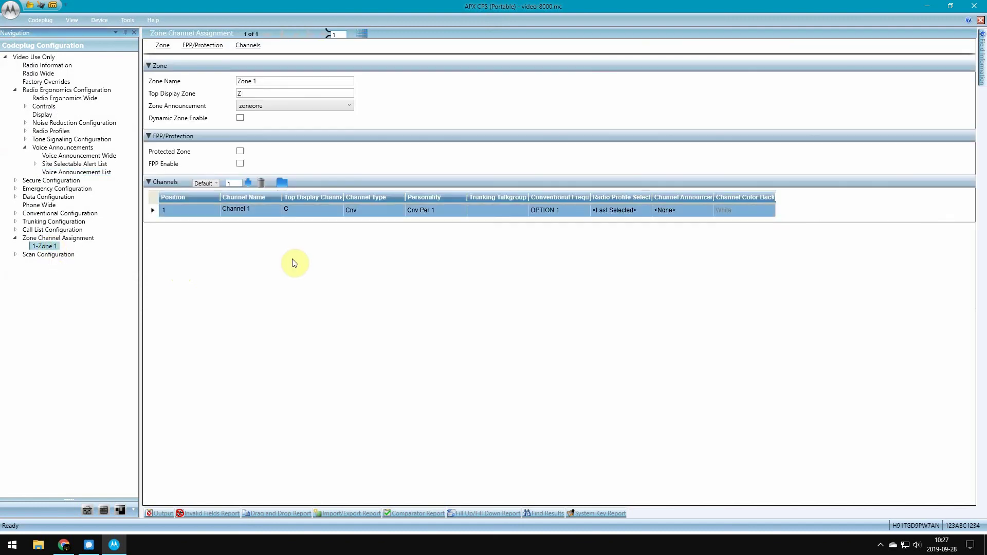
left_click(663, 209)
left_click(663, 210)
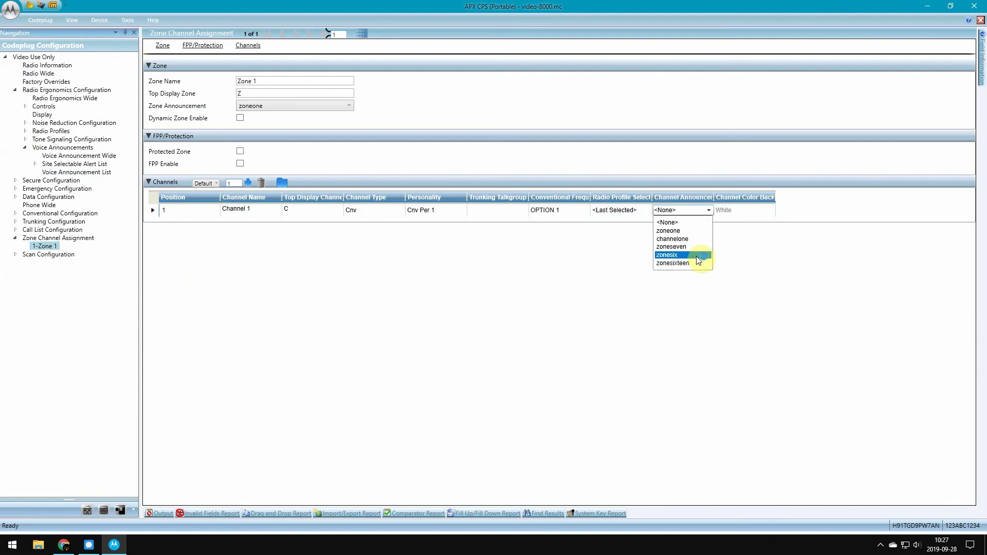
left_click(696, 240)
left_click(257, 106)
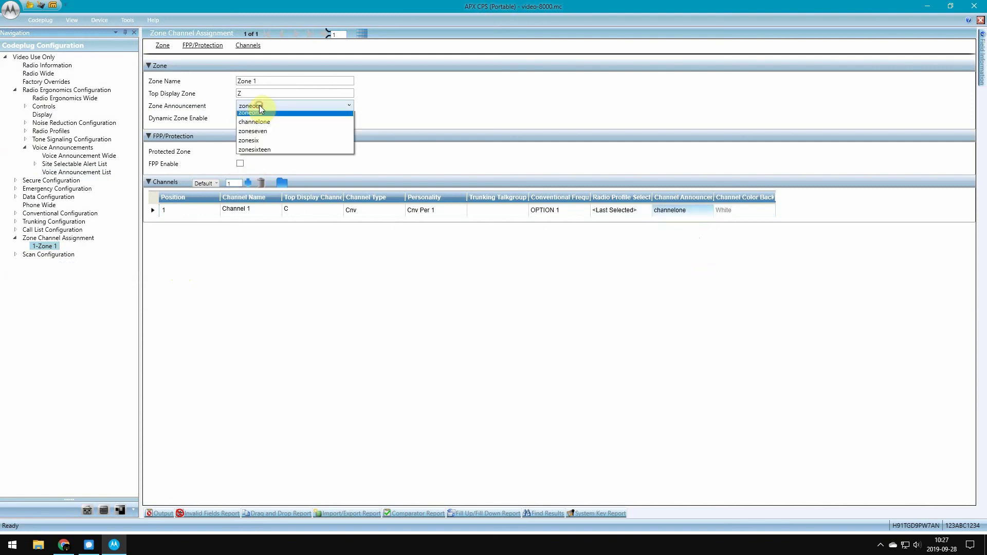
left_click(289, 163)
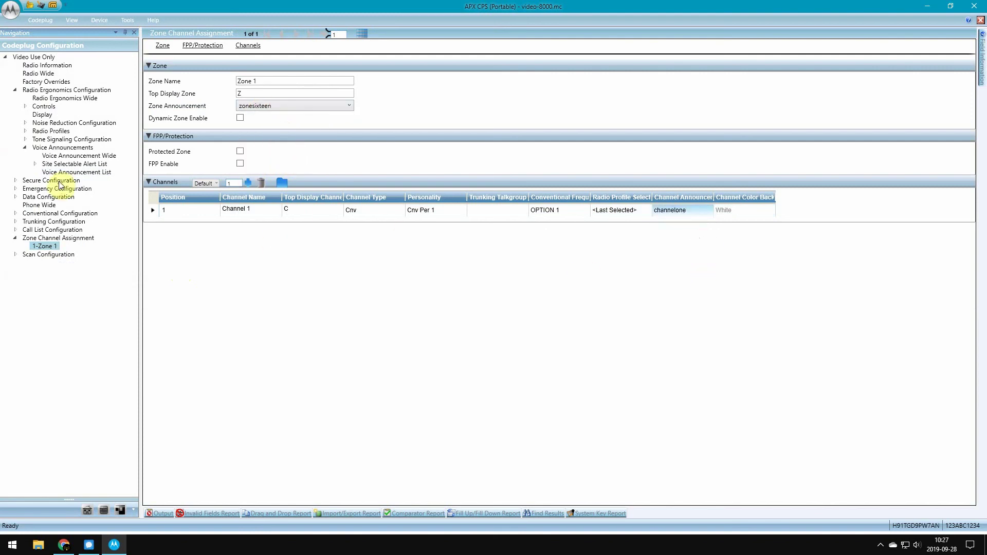
left_click(67, 157)
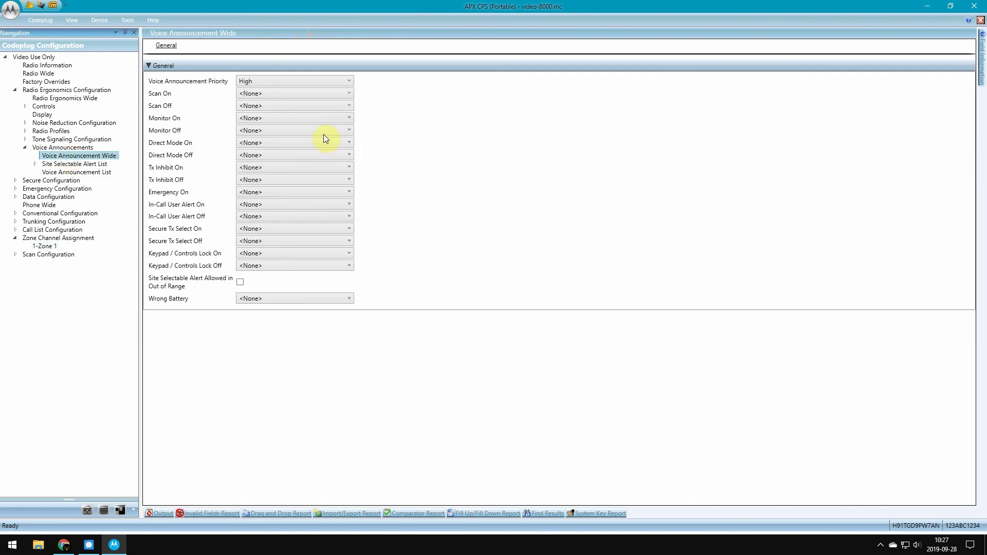
- Choose zonesixteen for the Scan On announcement
left_click(301, 94)
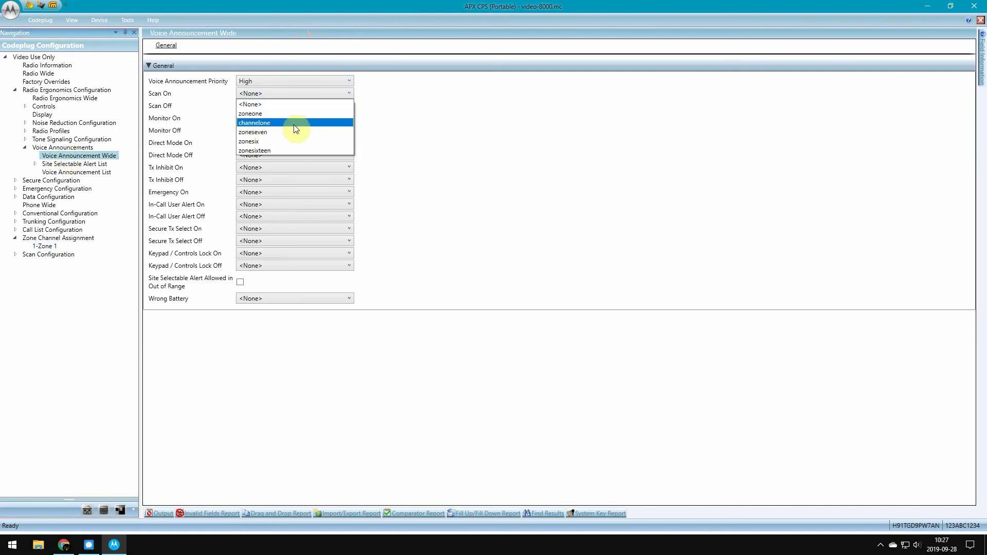
left_click(294, 150)
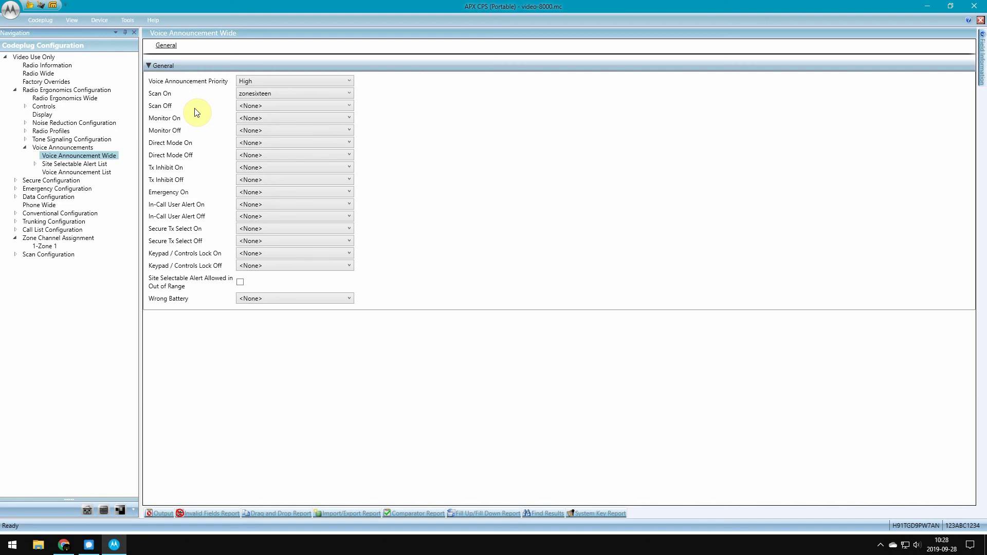
- Convert the 10min, 20min and 30min_into_incident wav files with the VA Converter Utility
left_click(128, 23)
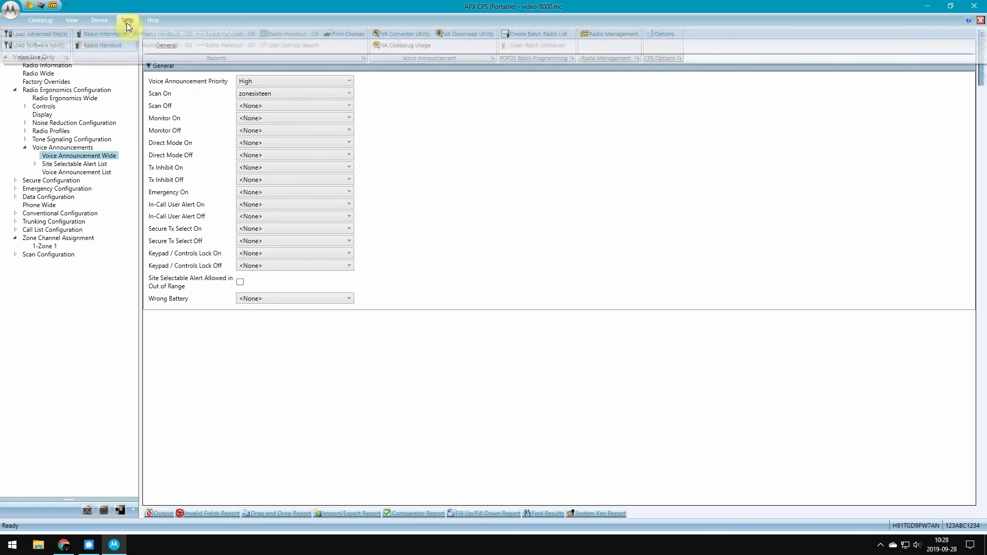
left_click(390, 35)
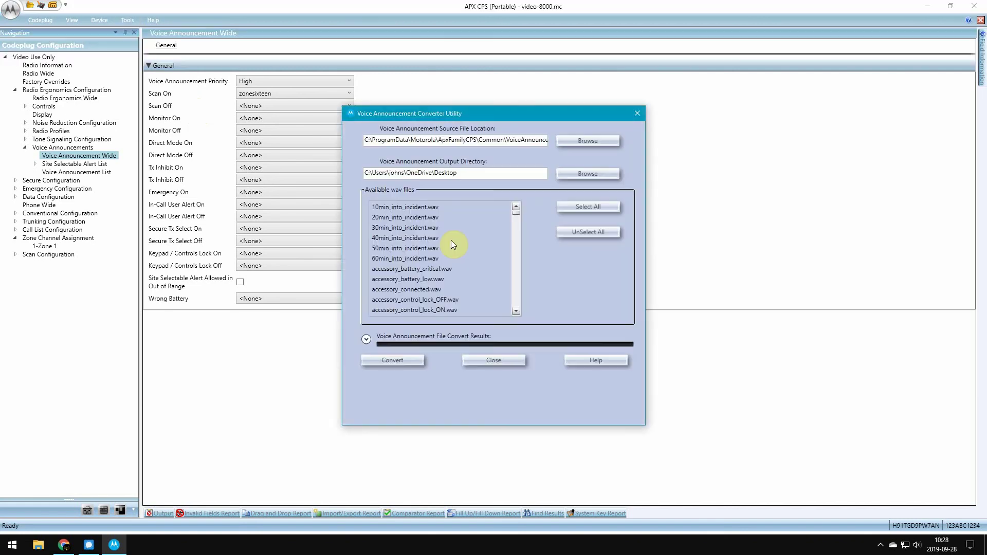
left_click(544, 139)
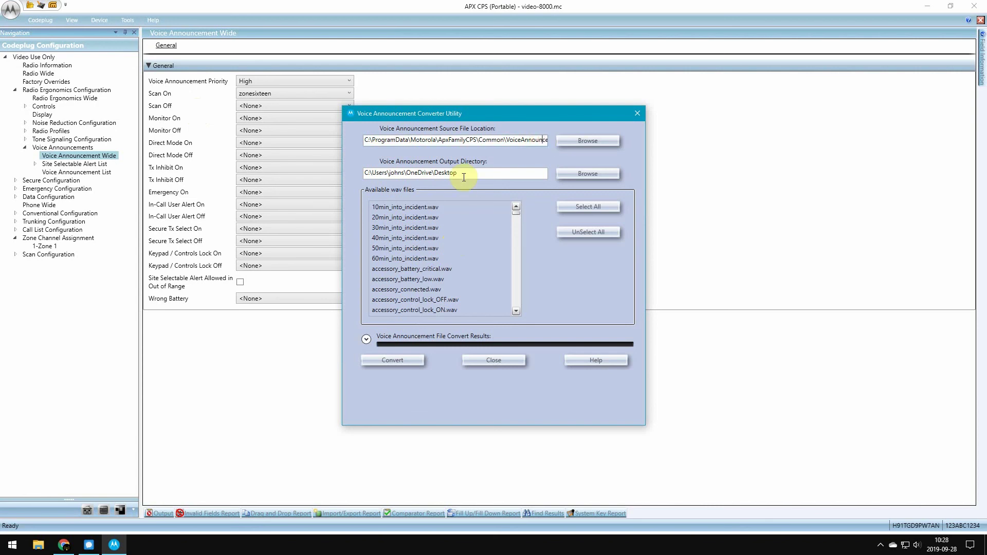
left_click_drag(419, 208, 425, 228)
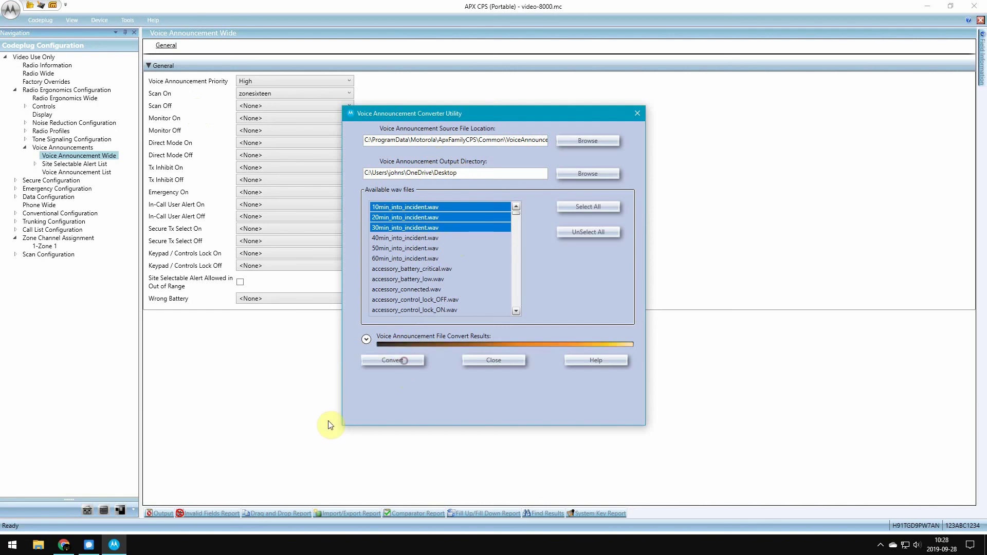
left_click(502, 360)
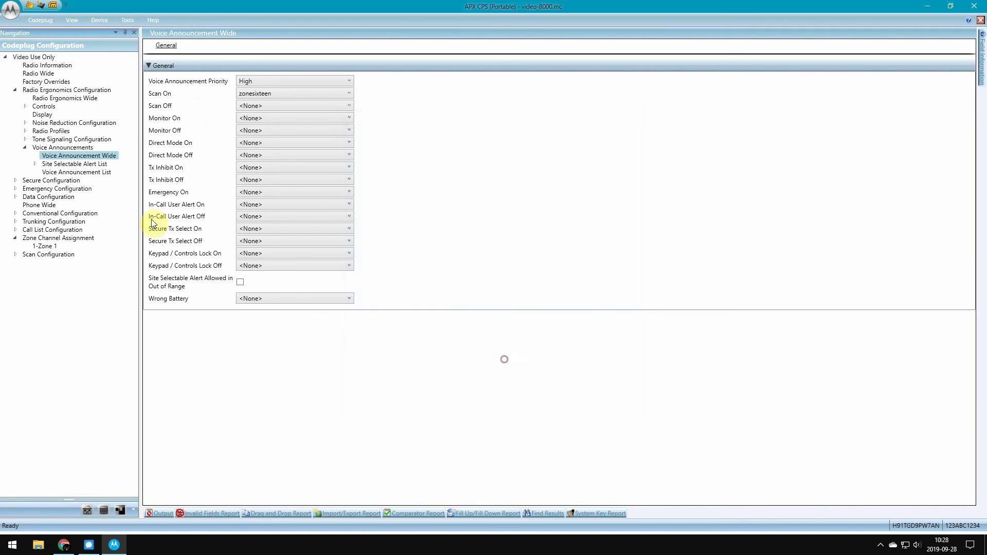
left_click(97, 172)
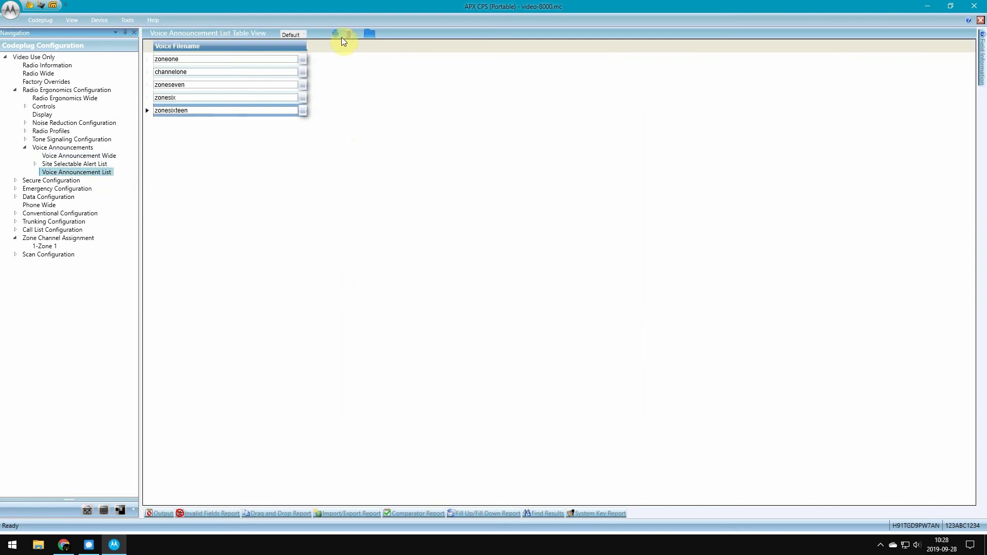
- Import 10min_into_incident.mva from the Desktop into the Voice Announcement List
left_click(334, 35)
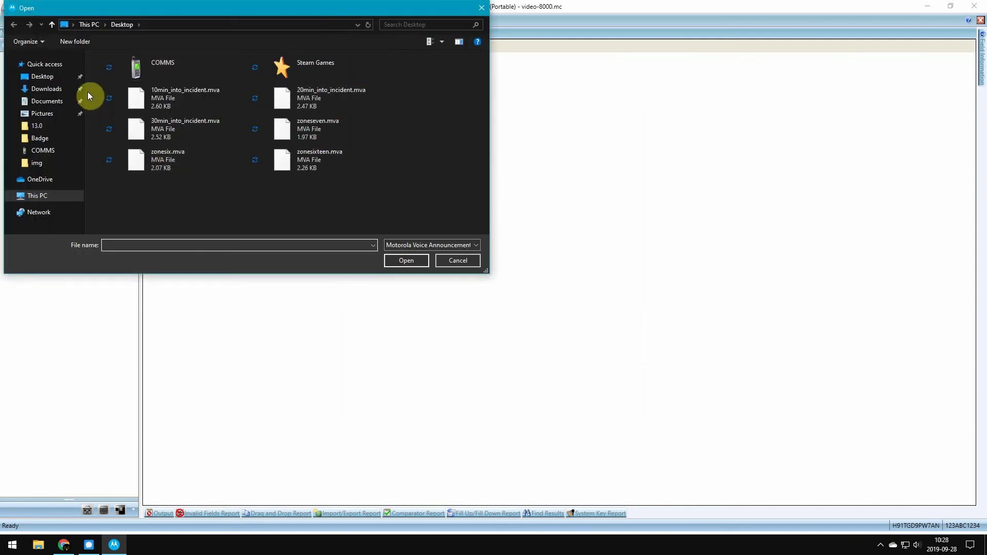
left_click(100, 98)
left_click(396, 261)
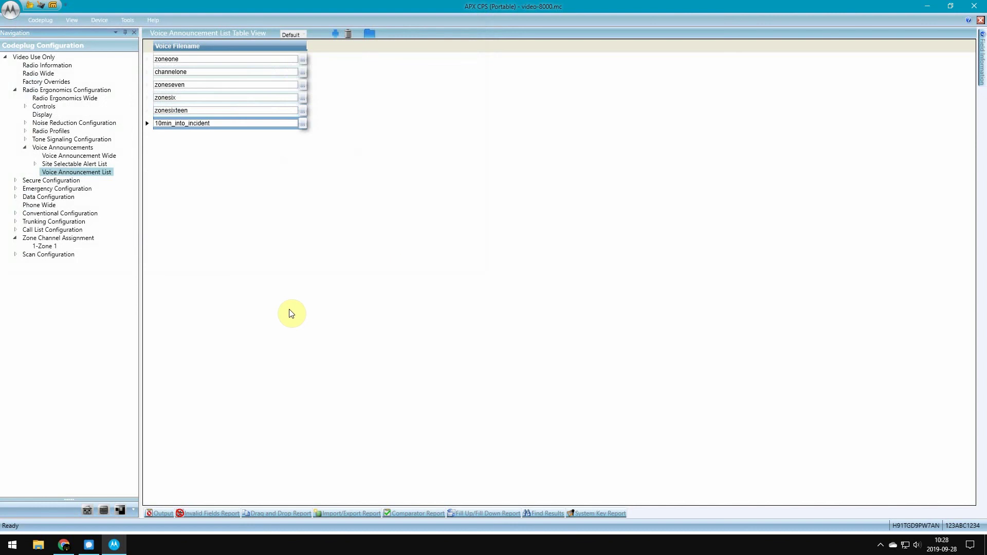
left_click(52, 247)
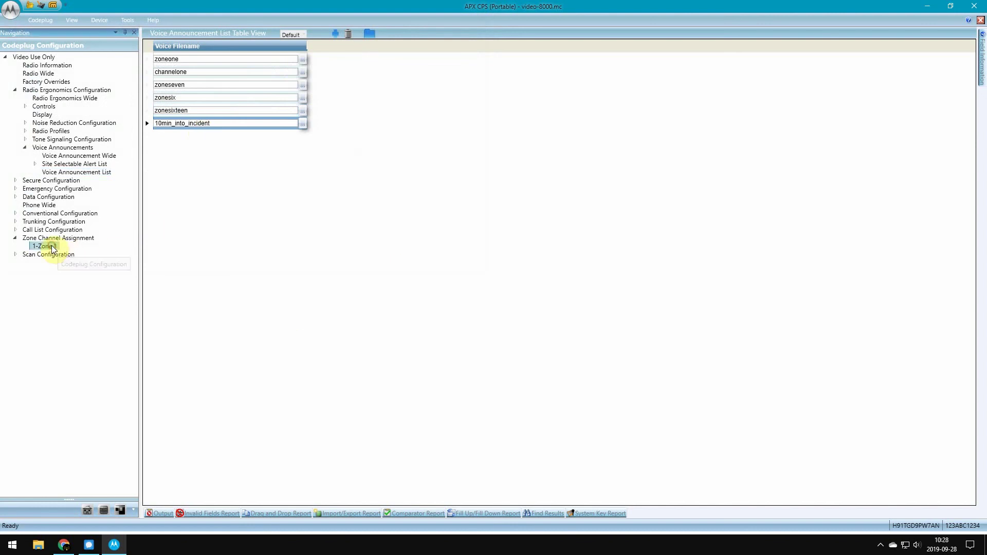
- Replace Channel 1's channelone announcement with 10min_into_incident
left_click(666, 211)
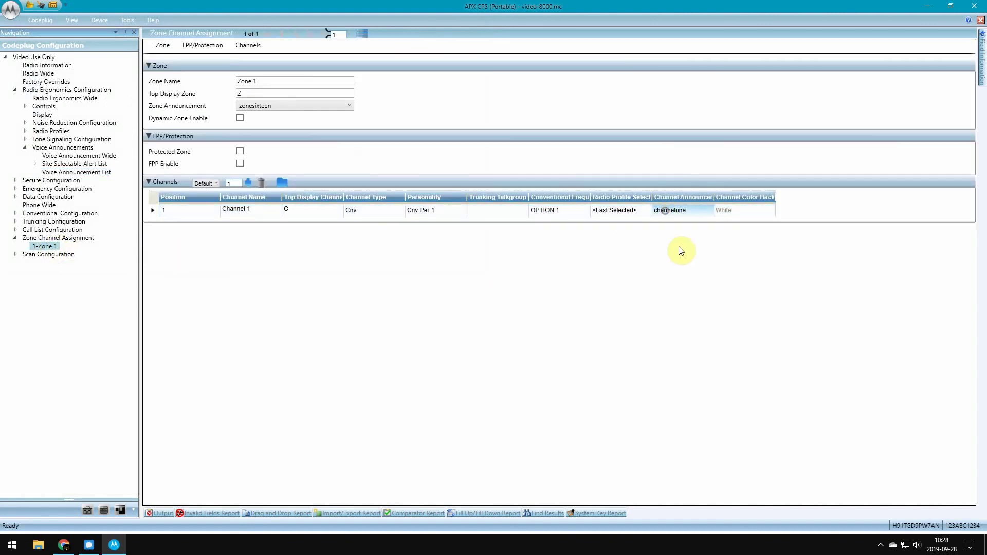
left_click(684, 211)
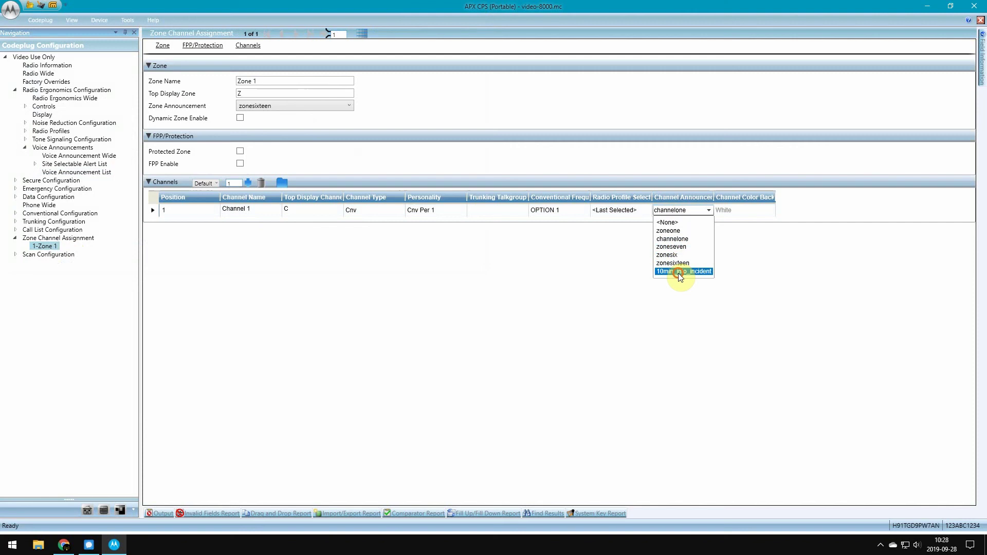
left_click(679, 273)
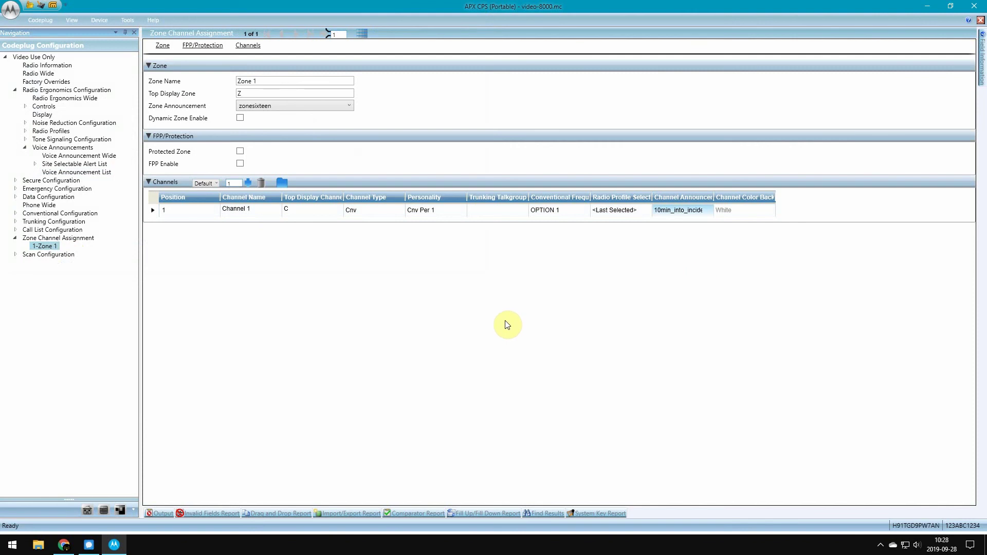